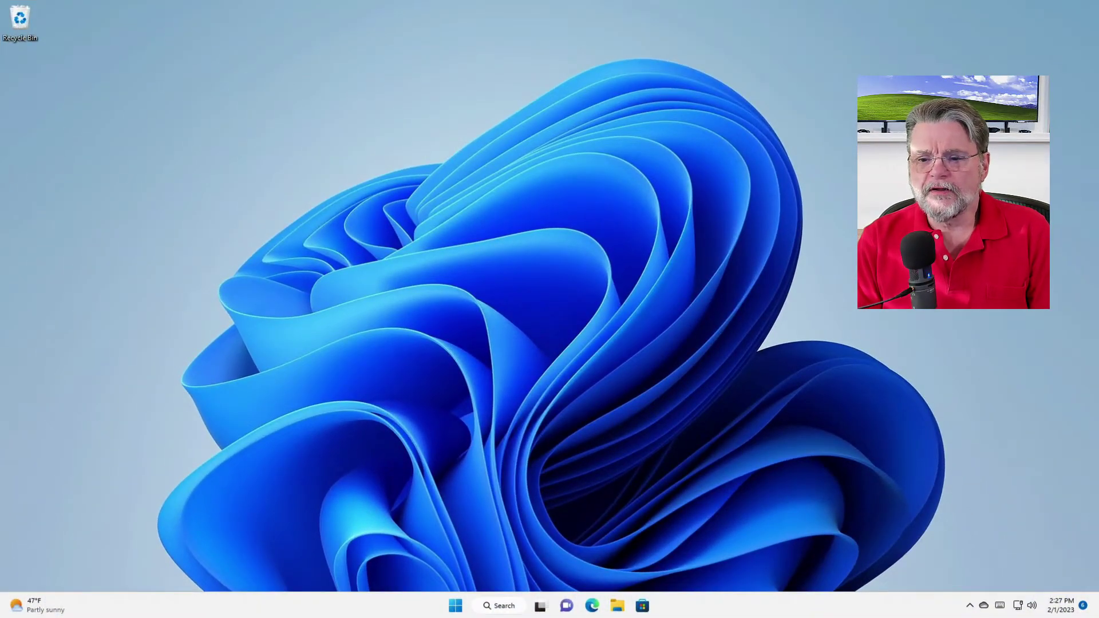
- Launch Command Prompt from Start and ping google.com, stopping after three replies
key("super")
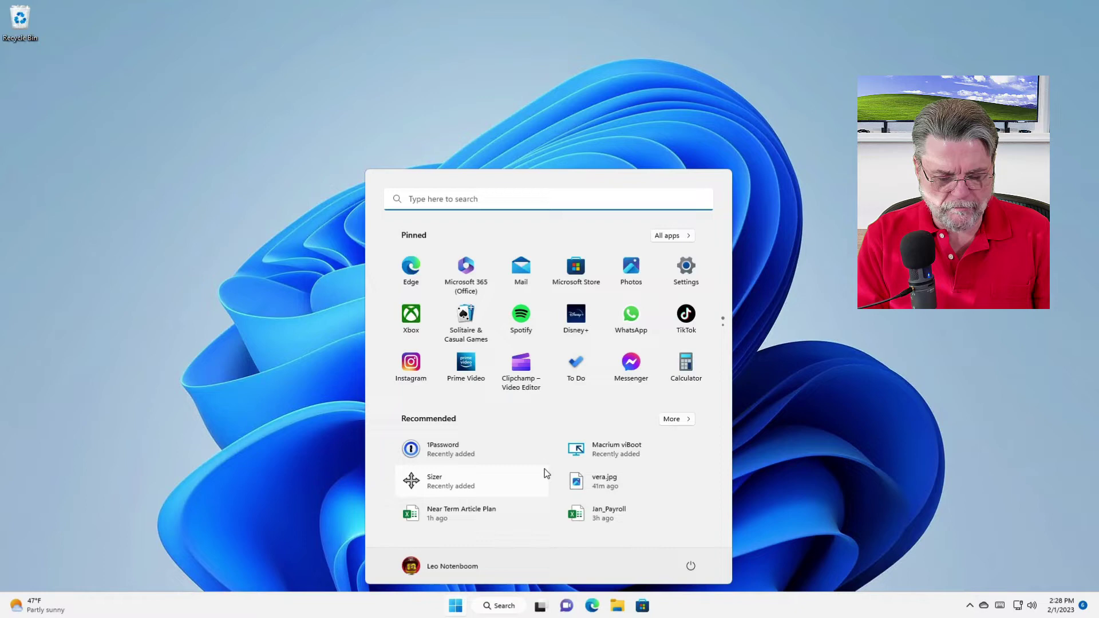
type("cmd")
key("Return")
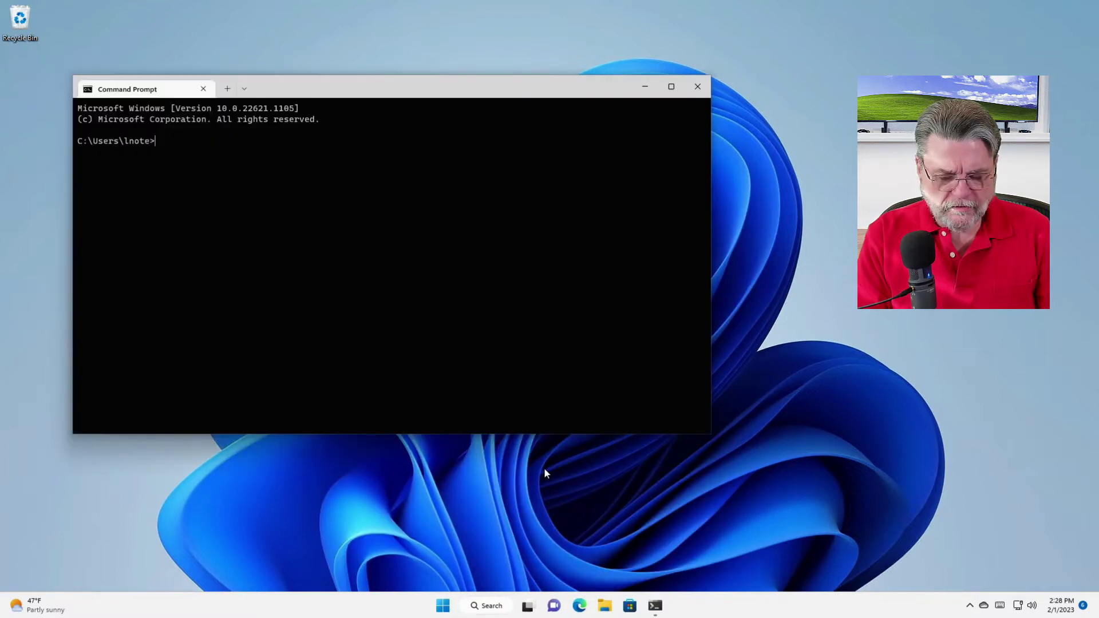
type("ping google.com")
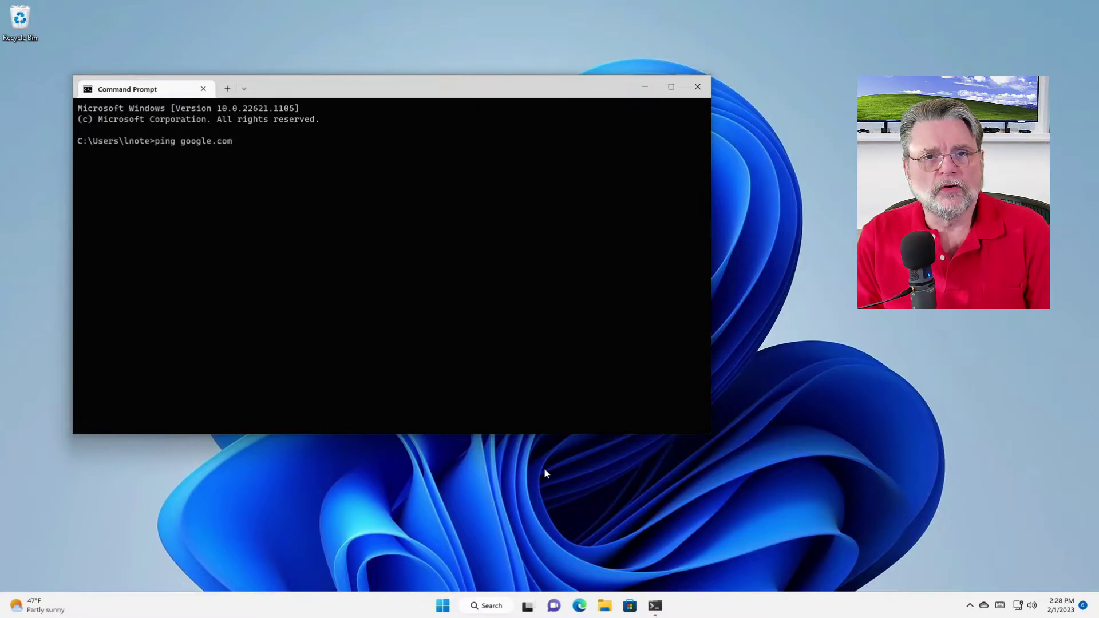
key("Return")
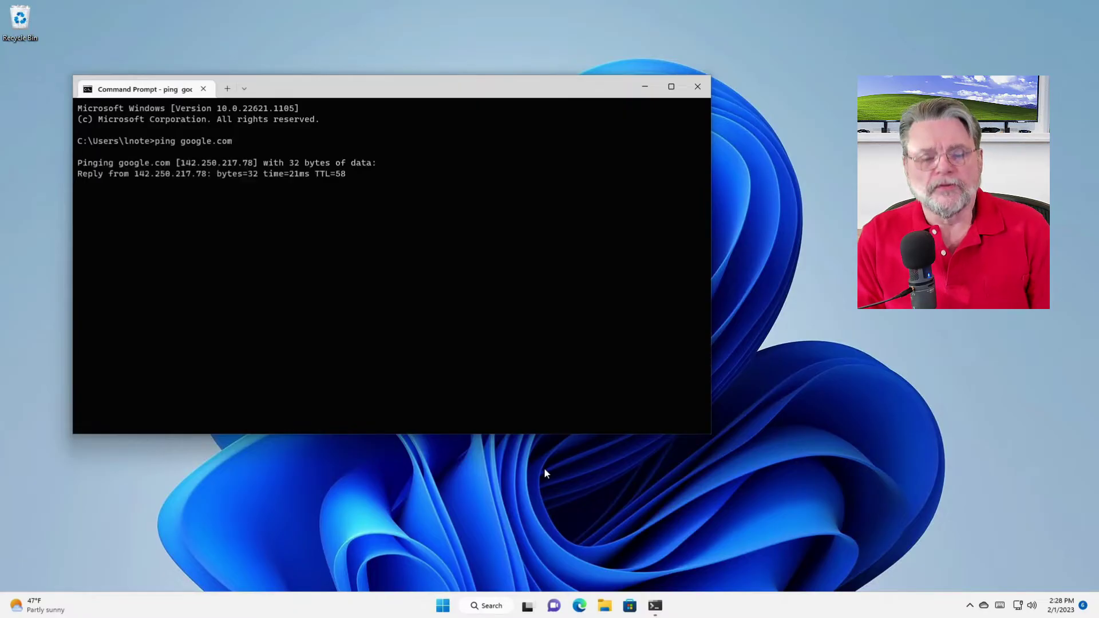
key("ctrl+c")
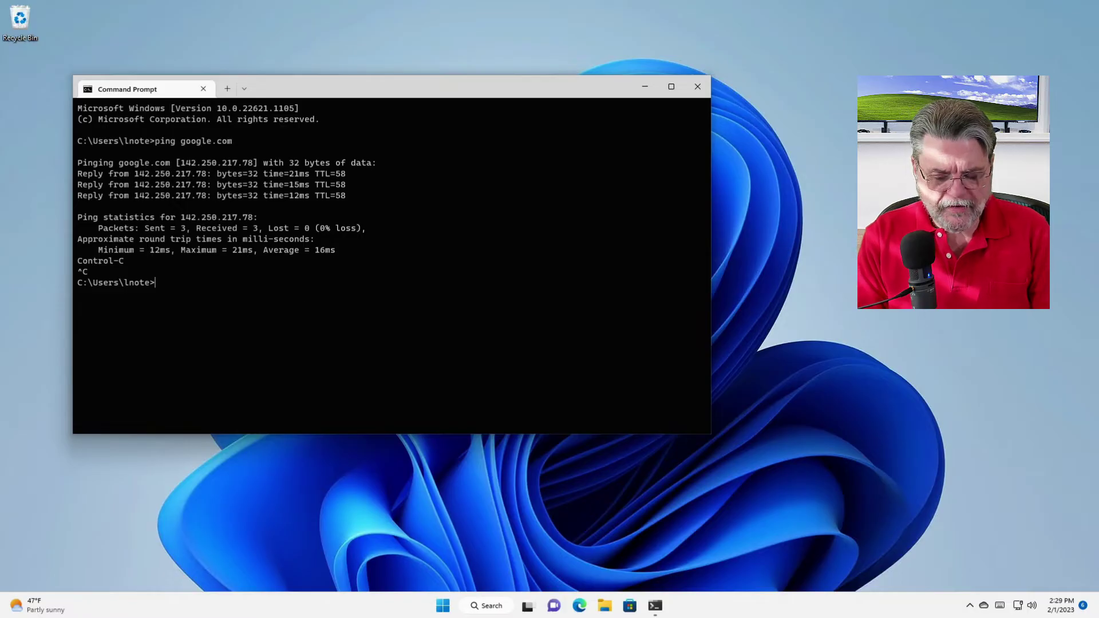
type("ipconfig /all")
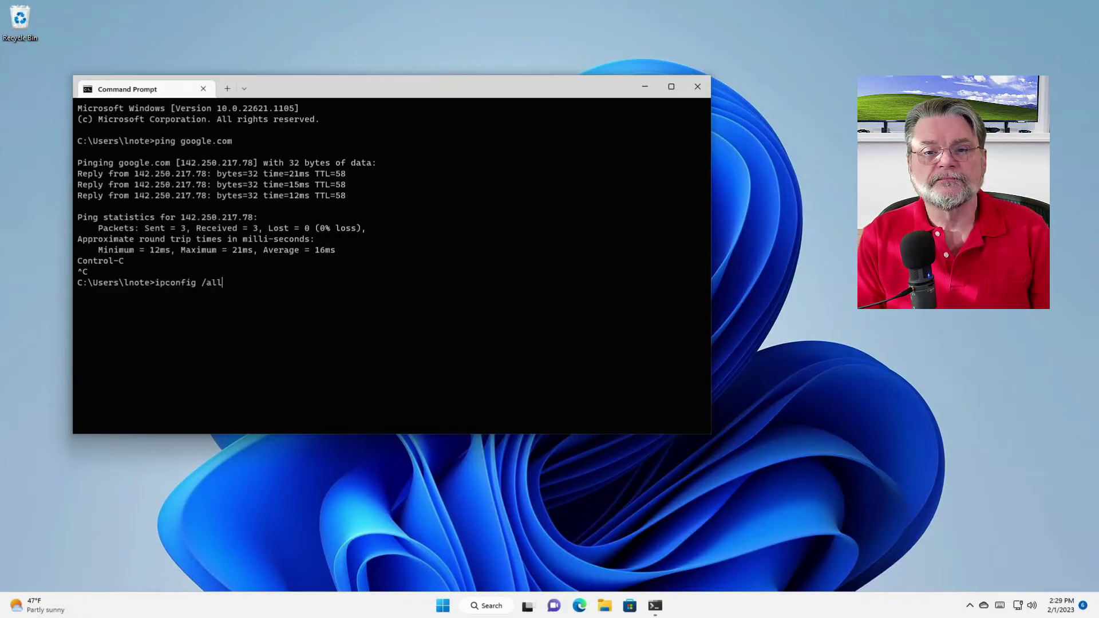
- Run ipconfig /all and select the DHCP Server line reading 10.1.10.1
key("Return")
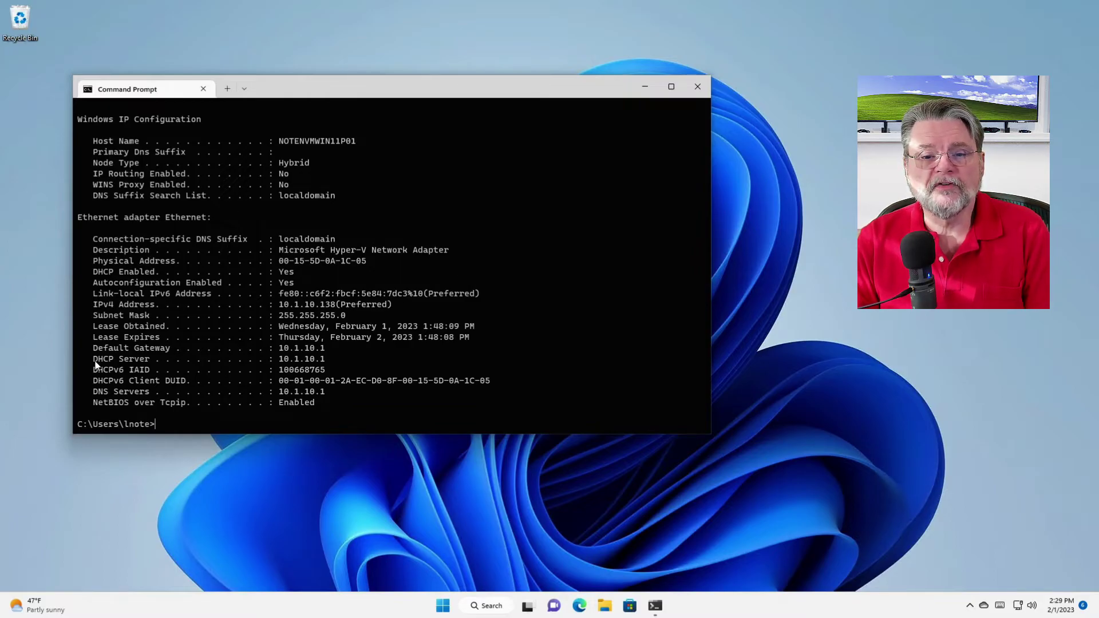
left_click_drag(95, 358, 192, 363)
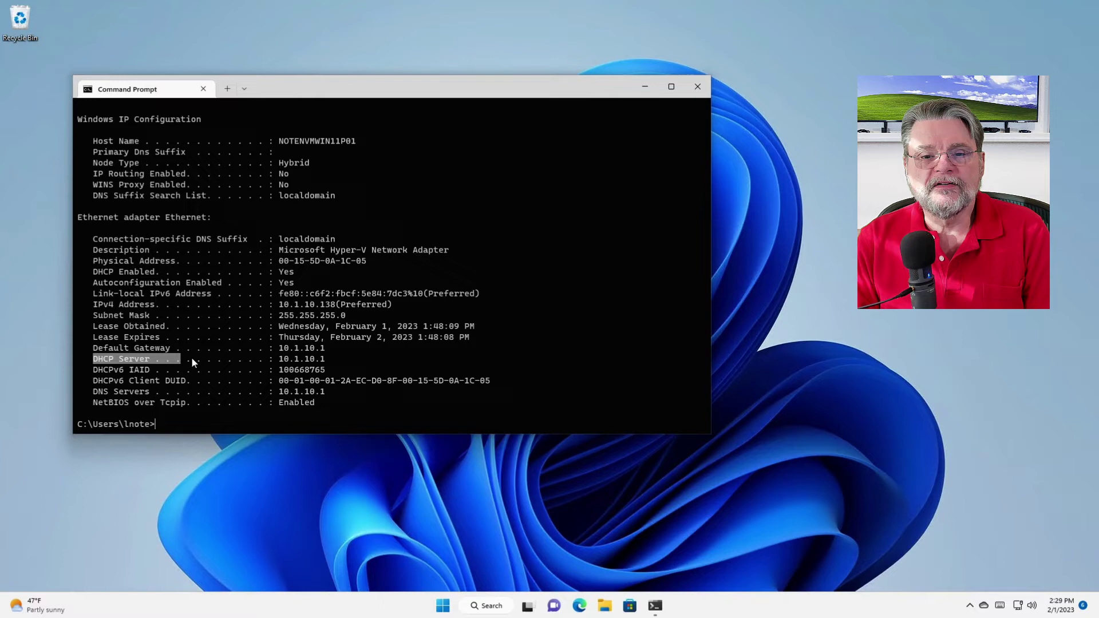